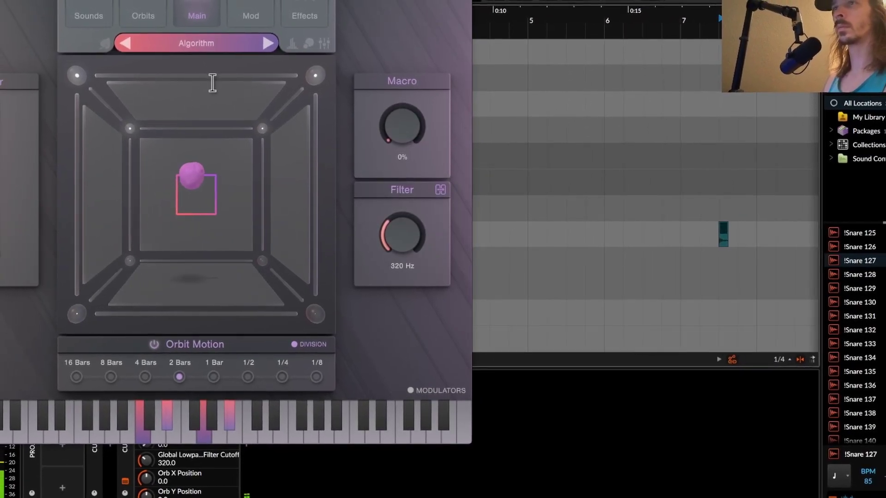
# - Raise the filter cutoff from 320 Hz to 754 Hz and step to the next preset, Angelic Bells
pyautogui.moveTo(392, 236); pyautogui.dragTo(385, 190)
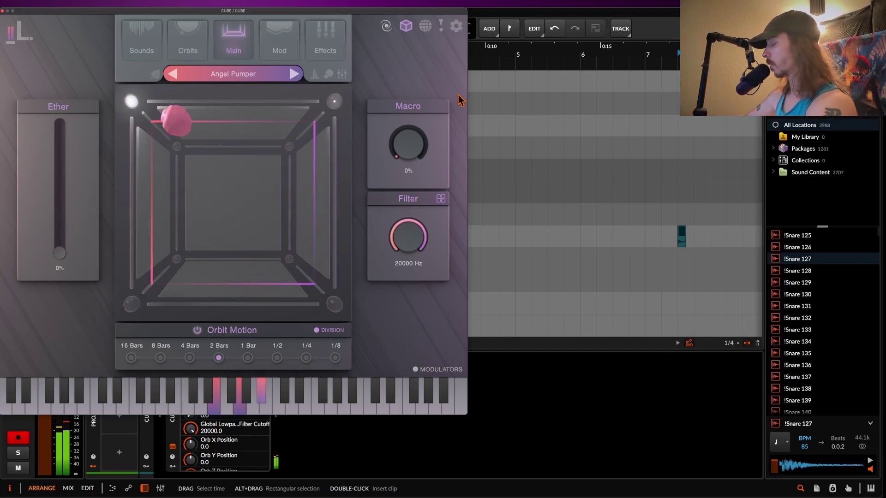
pyautogui.click(294, 73)
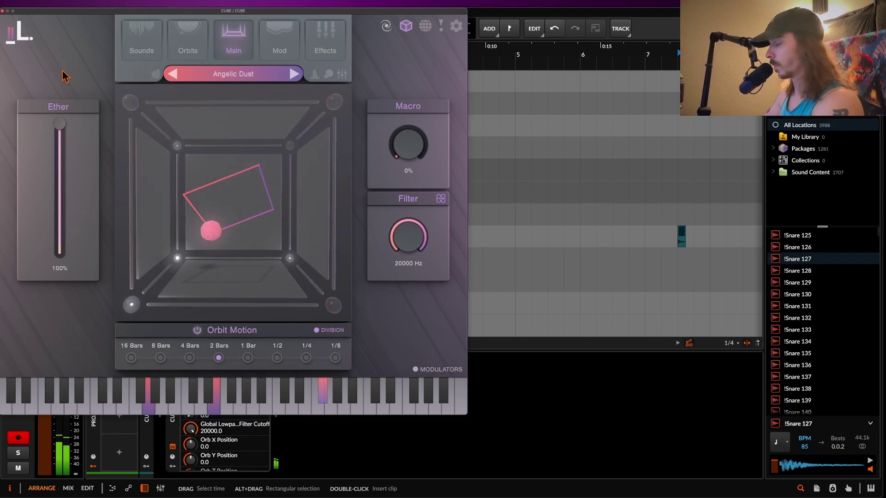
# - Try Luray Ghosts in the preset list, then load Meteor Garden and close the browser
pyautogui.click(233, 74)
pyautogui.click(169, 314)
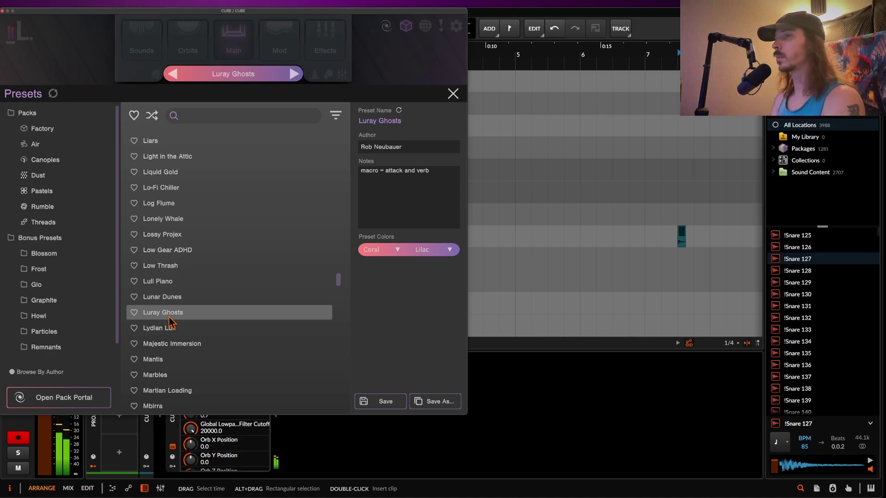
pyautogui.scroll(-5, 171, 322)
pyautogui.click(249, 359)
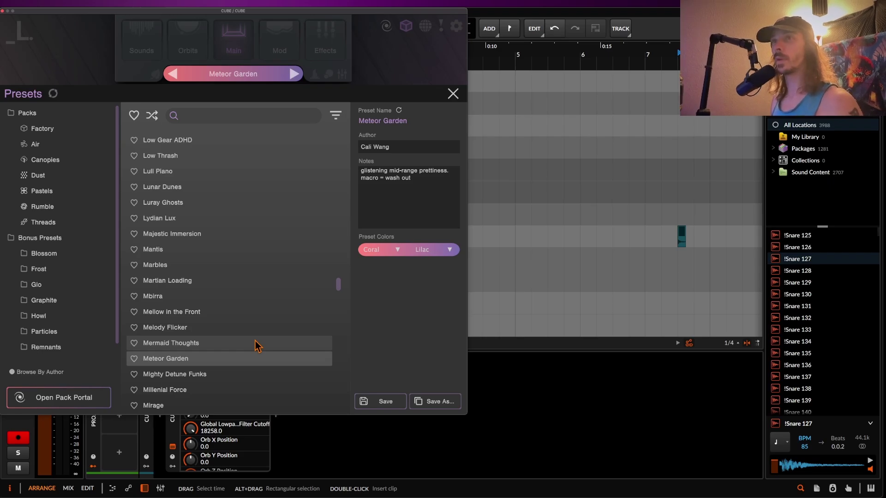
pyautogui.click(453, 94)
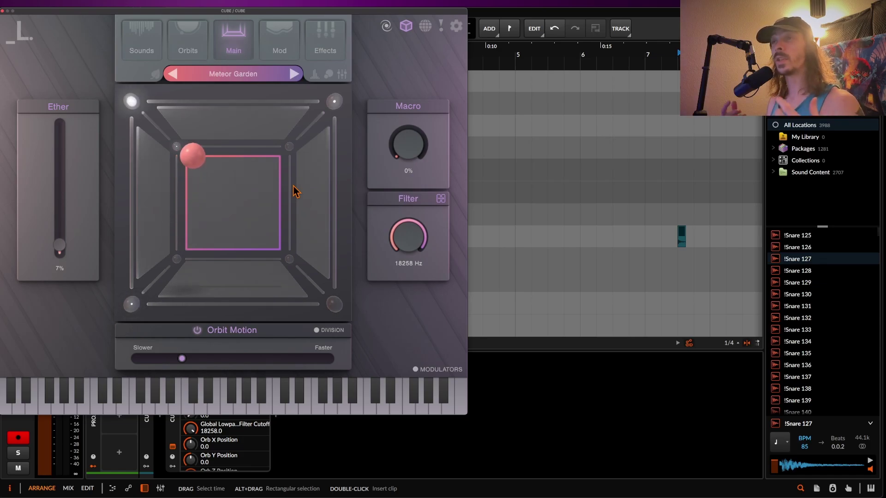
pyautogui.click(406, 26)
pyautogui.scroll(2, 392, 204)
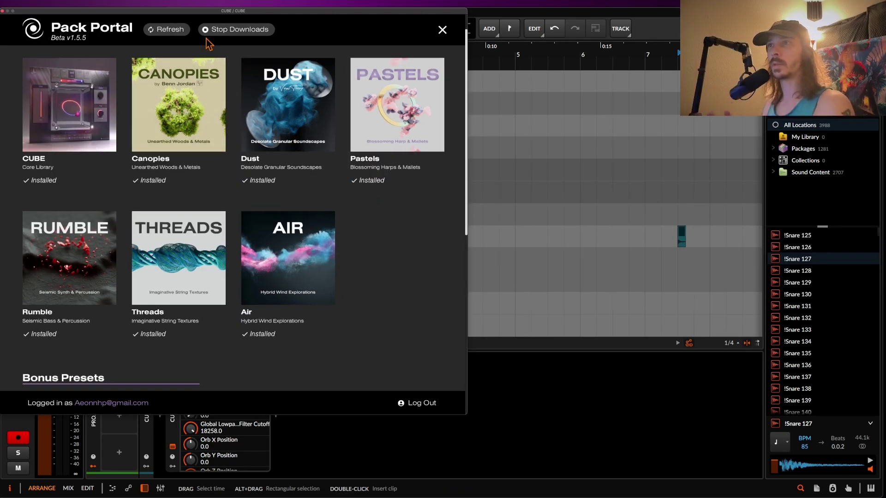
pyautogui.scroll(-2, 202, 103)
pyautogui.scroll(-5, 202, 104)
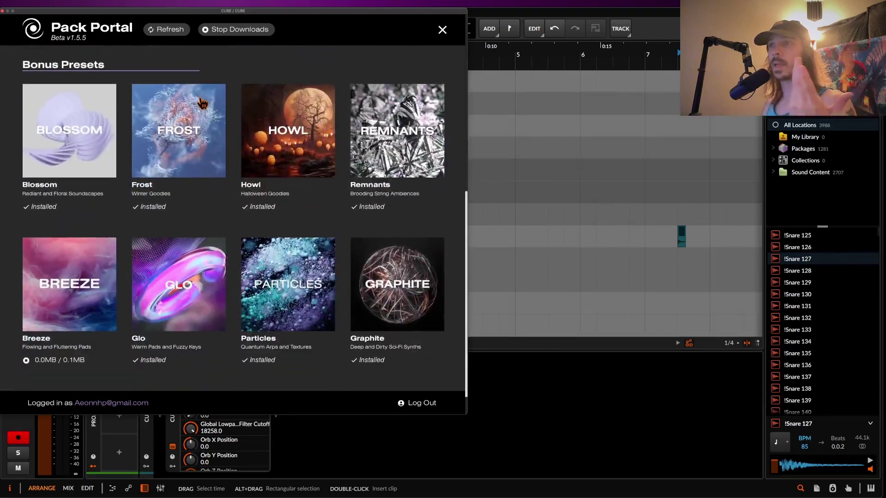
pyautogui.click(442, 29)
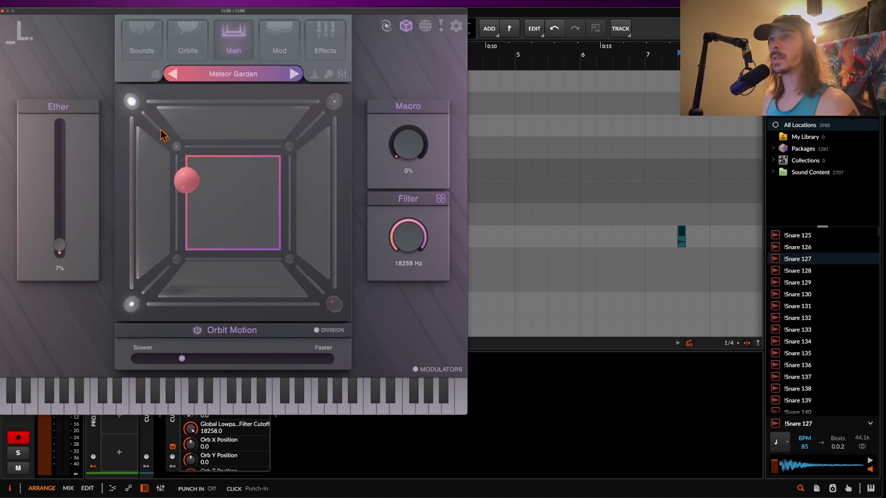
# - Disable orbit motion, drag the orb by hand inside the cube, and move the plugin window aside
pyautogui.click(188, 39)
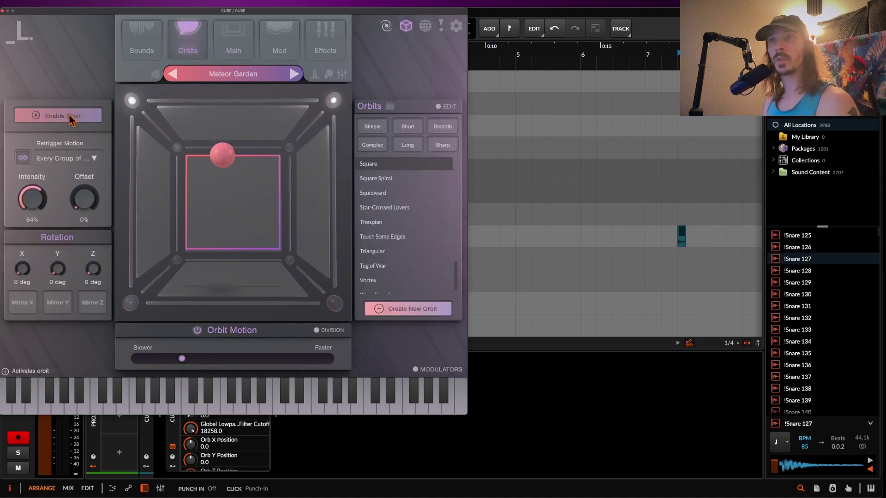
pyautogui.click(70, 119)
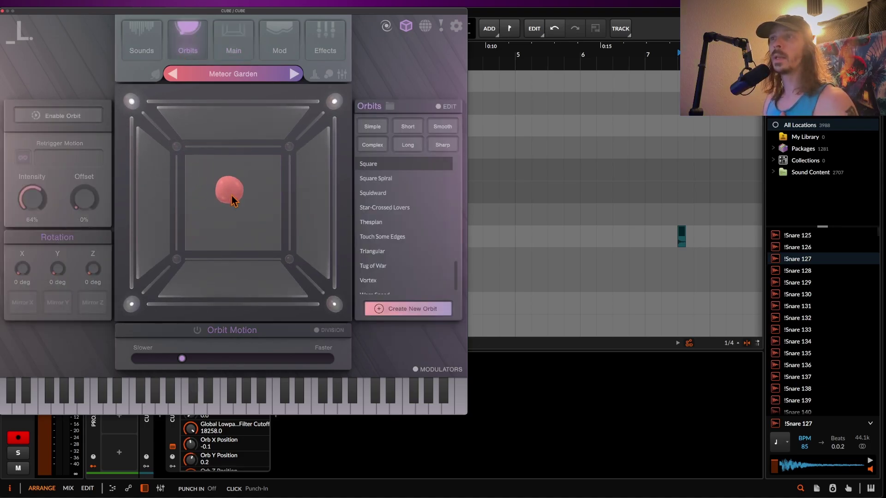
pyautogui.moveTo(232, 202)
pyautogui.mouseDown()
pyautogui.moveTo(239, 198)
pyautogui.moveTo(222, 184)
pyautogui.moveTo(235, 194)
pyautogui.moveTo(214, 194)
pyautogui.moveTo(239, 143)
pyautogui.moveTo(297, 148)
pyautogui.moveTo(297, 237)
pyautogui.moveTo(195, 236)
pyautogui.moveTo(235, 206)
pyautogui.moveTo(243, 211)
pyautogui.mouseUp()
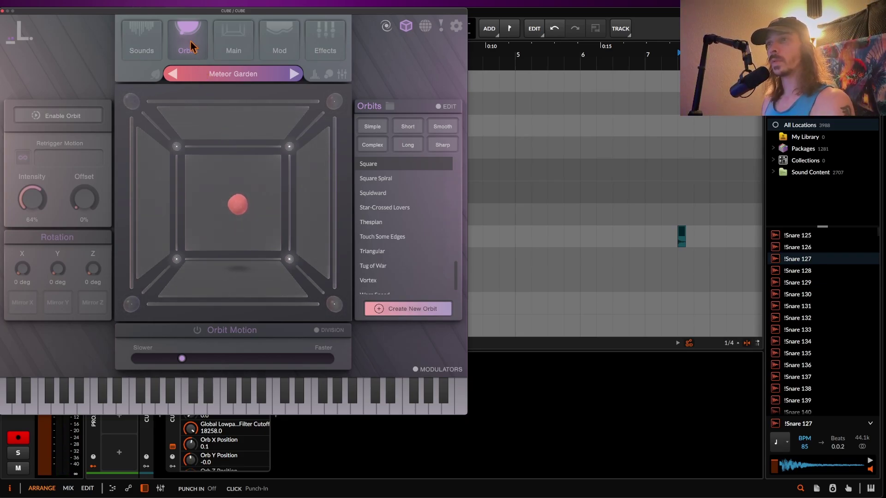
pyautogui.moveTo(230, 215)
pyautogui.mouseDown()
pyautogui.moveTo(184, 147)
pyautogui.moveTo(288, 126)
pyautogui.moveTo(290, 254)
pyautogui.moveTo(192, 259)
pyautogui.moveTo(255, 193)
pyautogui.moveTo(239, 211)
pyautogui.mouseUp()
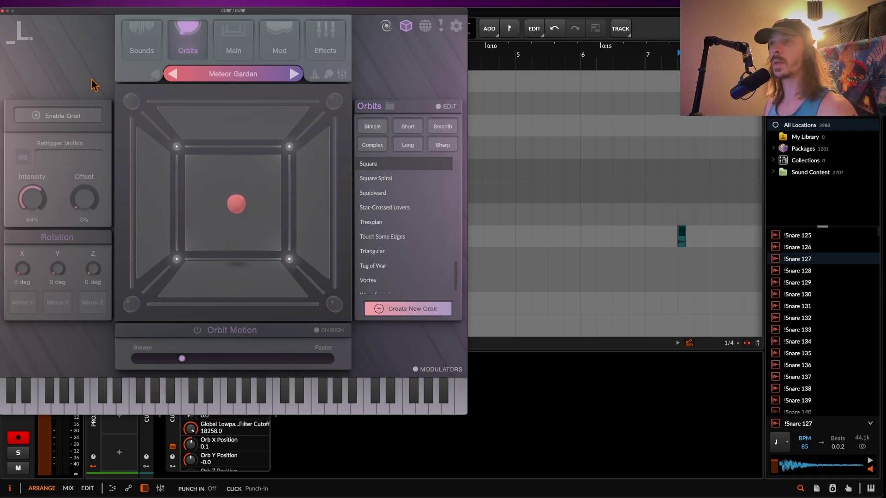
pyautogui.moveTo(87, 12); pyautogui.dragTo(426, 23)
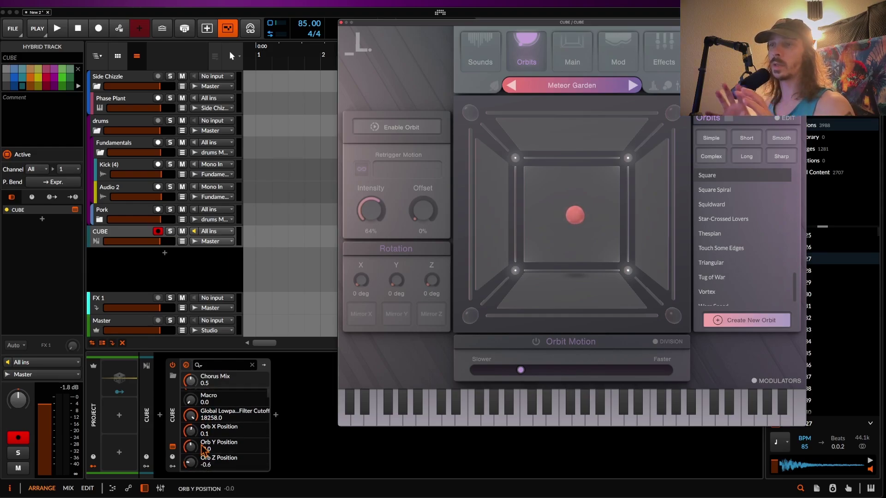
# - Drag the CUBE window back to the left side over the arranger
pyautogui.scroll(-1, 202, 447)
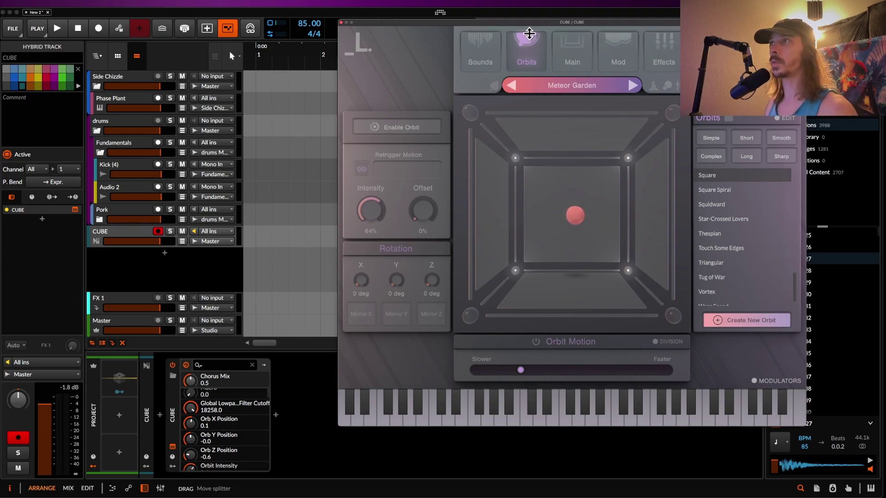
pyautogui.moveTo(527, 26); pyautogui.dragTo(187, 2)
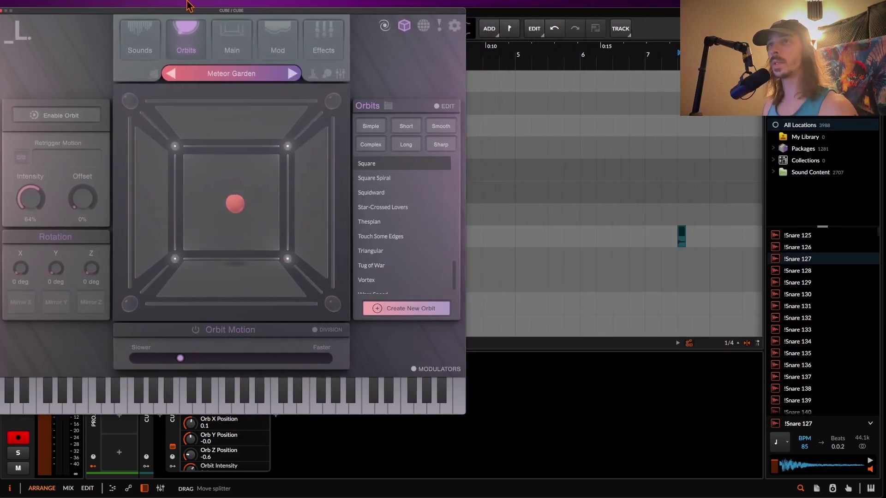
# - Re-enable the orbit and choose the Thespian oval path from the orbit list
pyautogui.click(43, 115)
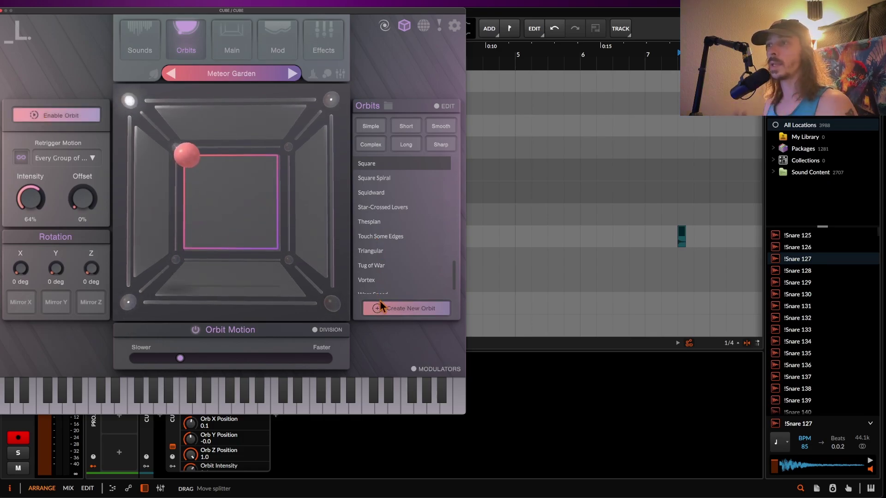
pyautogui.scroll(-1, 390, 205)
pyautogui.click(378, 215)
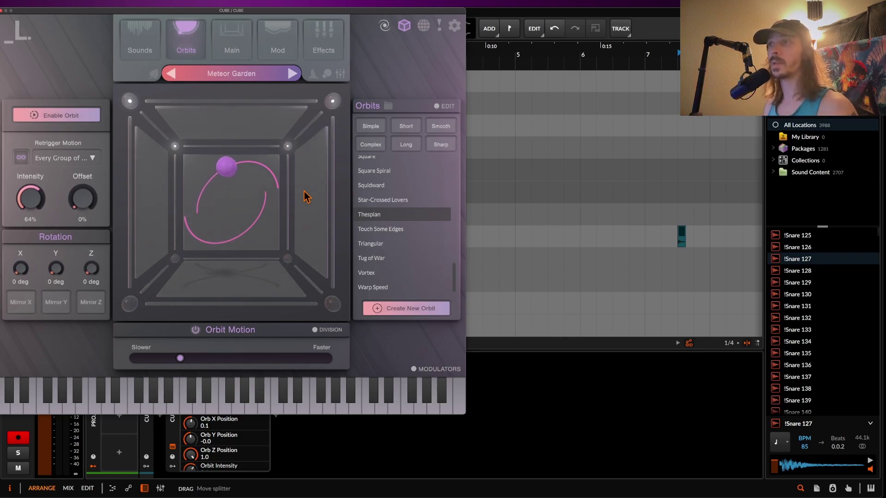
# - Create a new orbit, adding steps at top-right, deeper at Orb Z 1.0, and lower-left
pyautogui.click(392, 308)
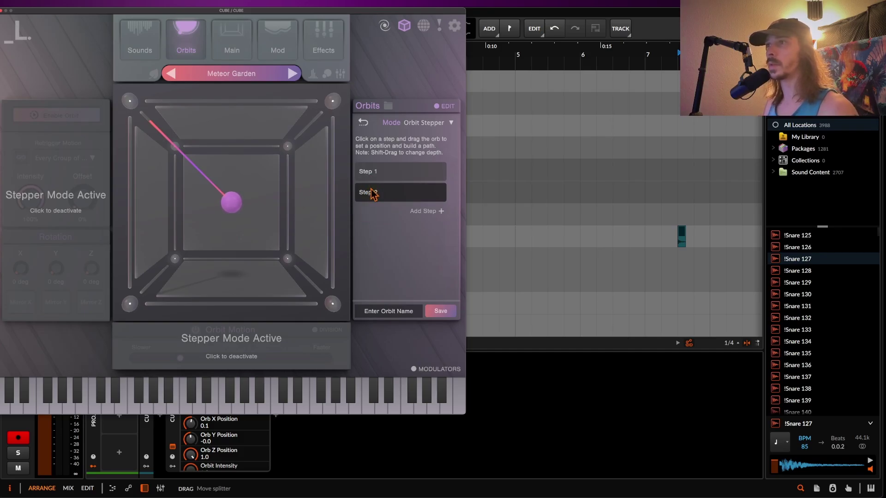
pyautogui.click(418, 211)
pyautogui.moveTo(248, 209); pyautogui.dragTo(280, 147)
pyautogui.click(429, 230)
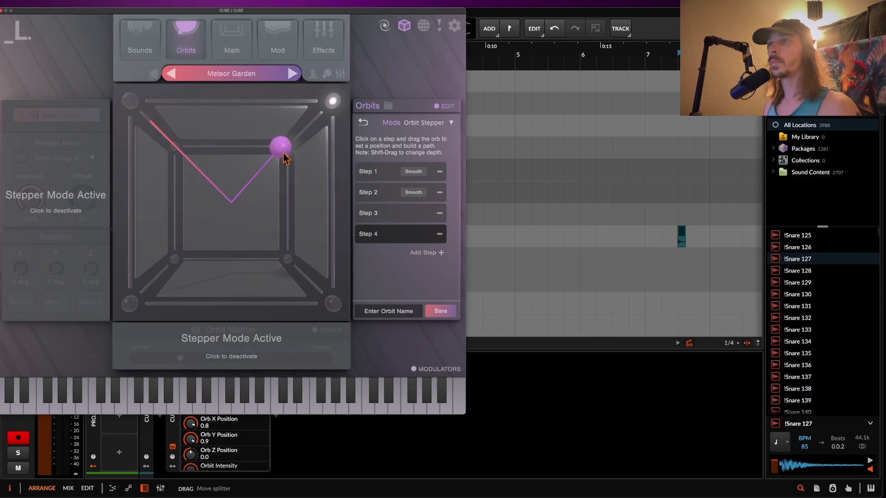
pyautogui.moveTo(285, 158); pyautogui.dragTo(220, 296)
pyautogui.click(427, 252)
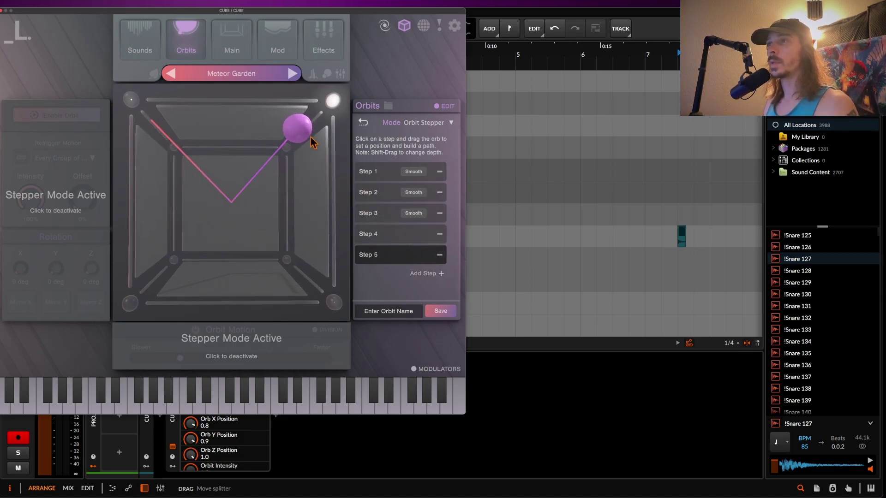
pyautogui.moveTo(298, 134); pyautogui.dragTo(176, 296)
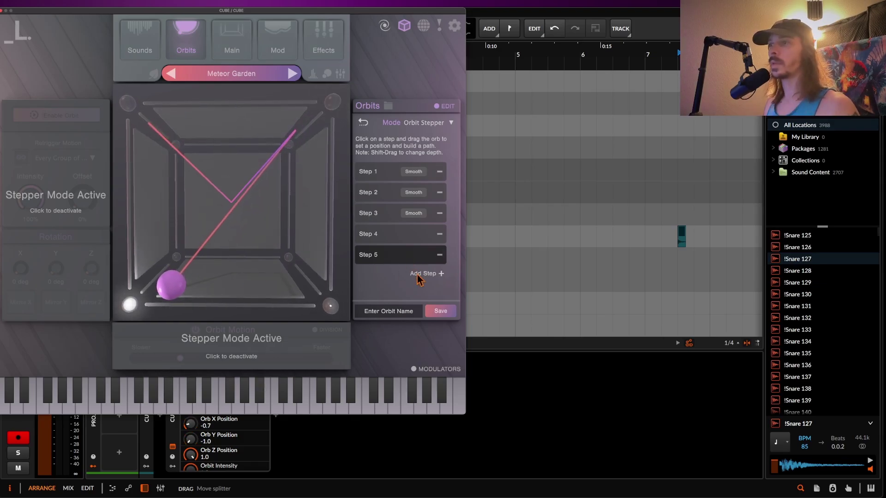
# - Name the new orbit 'Bottle' and save it
pyautogui.click(407, 308)
pyautogui.write('Bottle')
pyautogui.click(439, 311)
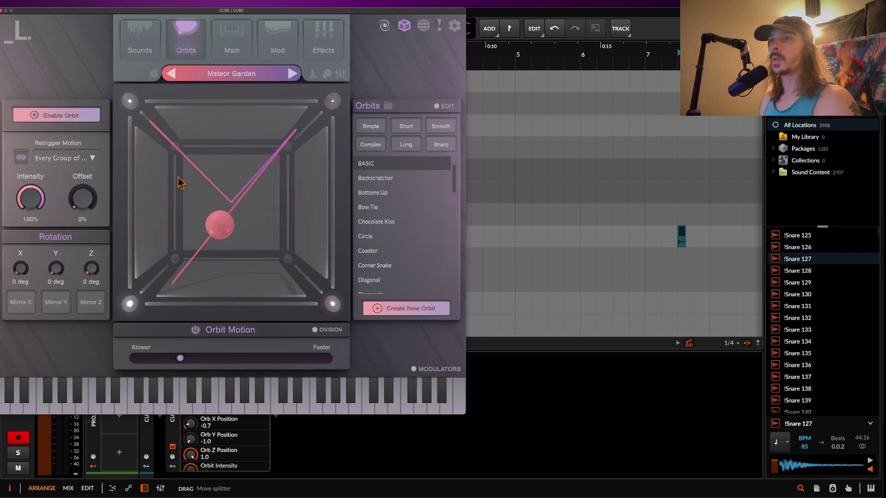
# - View the Main, Mod (four LFOs) and Effects pages, finishing on the Orbits page
pyautogui.click(225, 46)
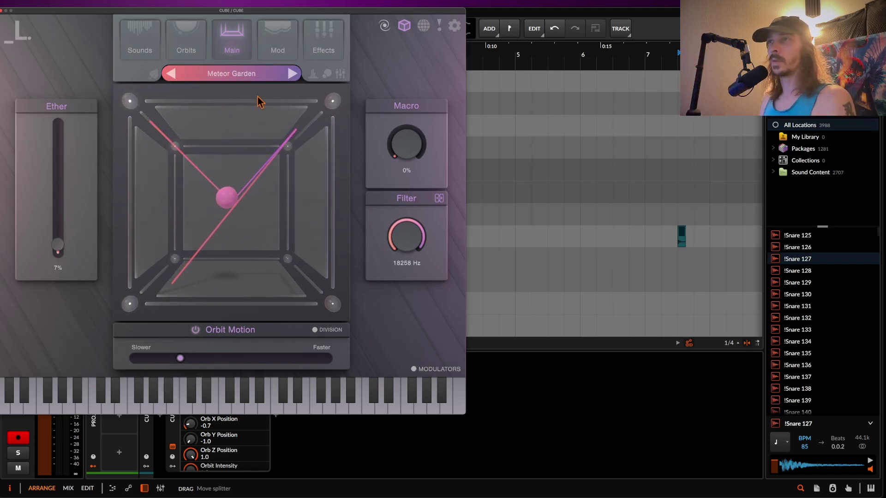
pyautogui.click(277, 54)
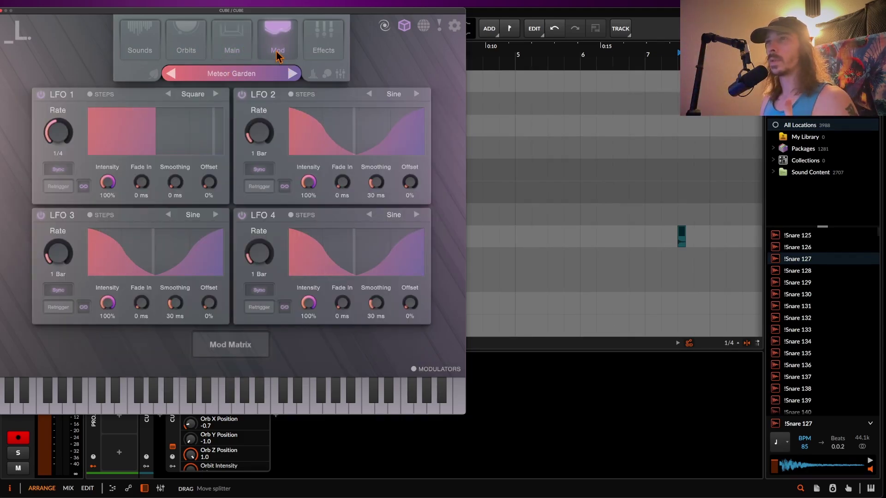
pyautogui.click(316, 47)
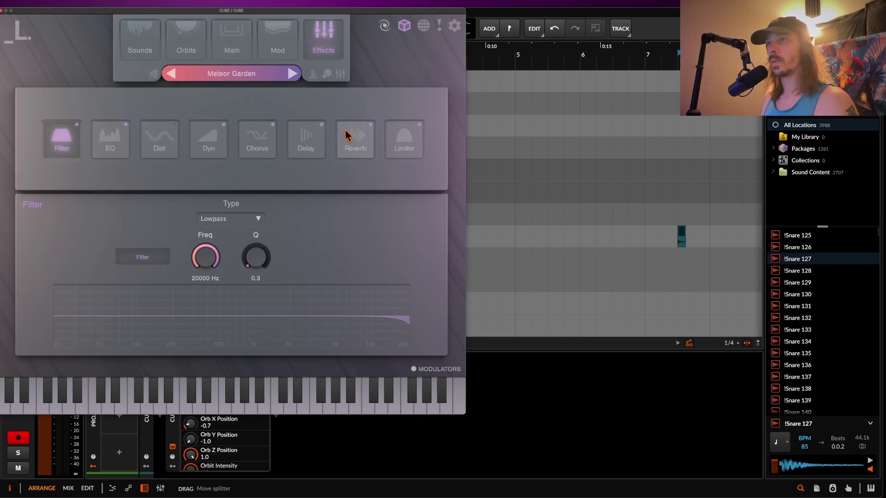
pyautogui.click(175, 51)
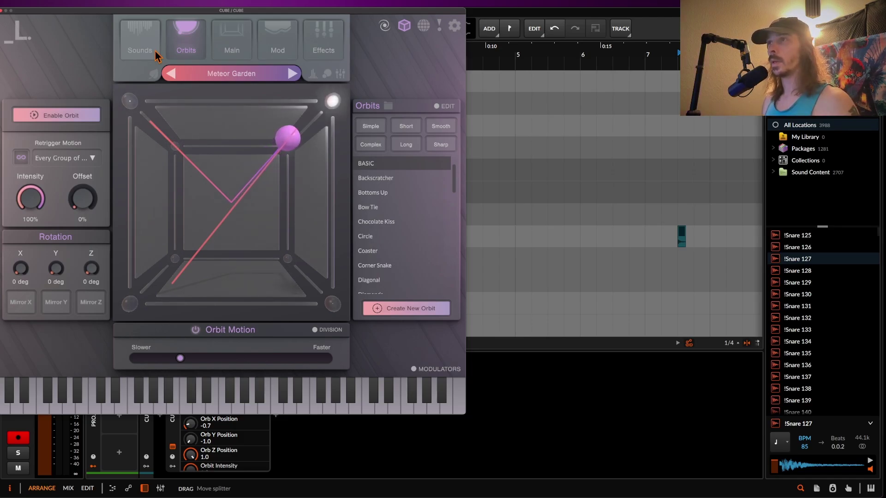
# - Load Astral Kalimba from the Canopies pack in the Pack Portal and close the preset browser
pyautogui.click(384, 26)
pyautogui.scroll(5, 235, 153)
pyautogui.scroll(3, 233, 152)
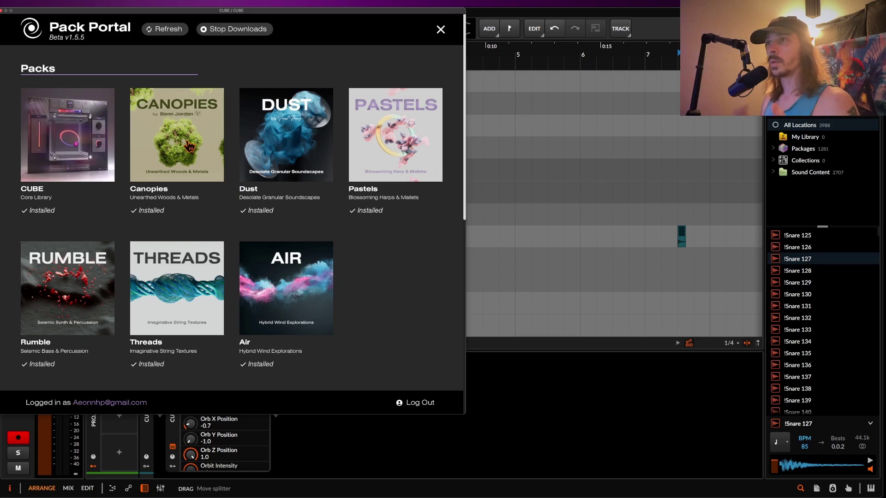
pyautogui.click(189, 147)
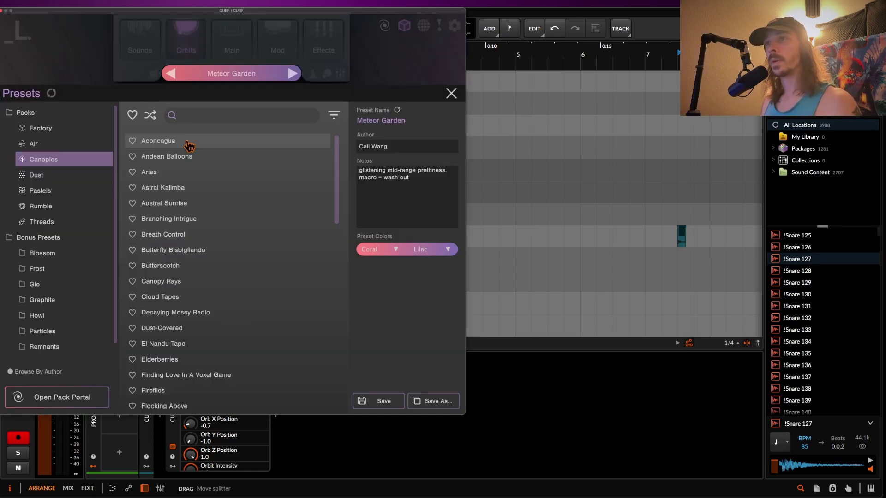
pyautogui.click(180, 189)
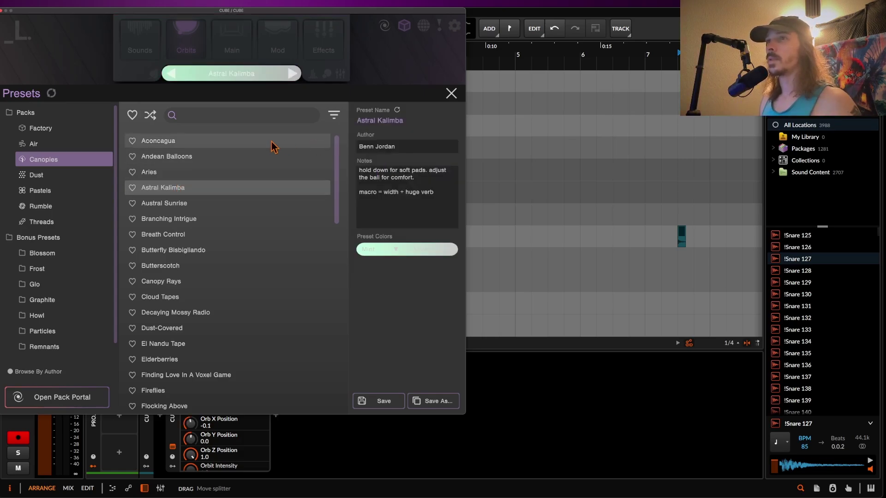
pyautogui.click(451, 93)
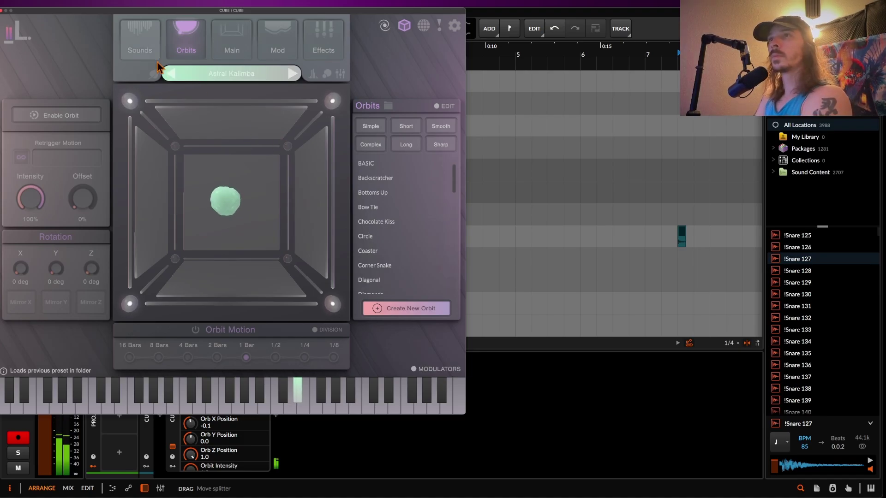
# - Raise Ether from 0% to 100% on the Main page and try lowering the Filter cutoff
pyautogui.click(237, 51)
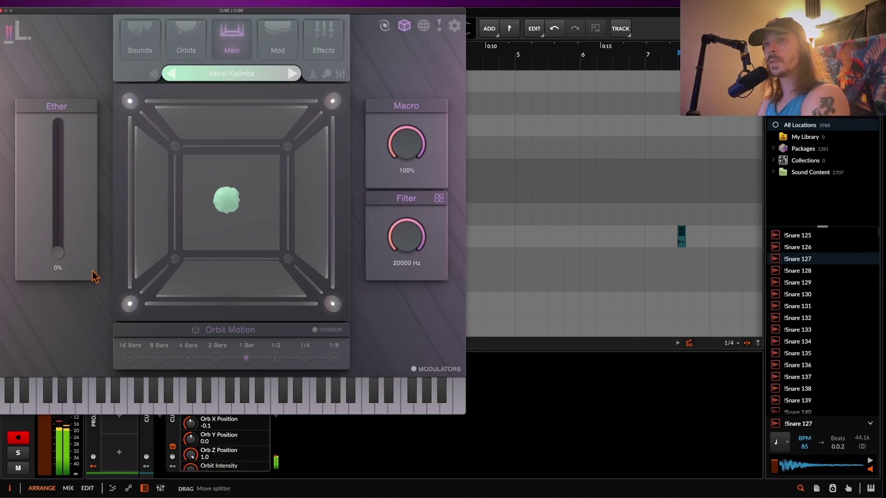
pyautogui.moveTo(58, 254); pyautogui.dragTo(72, 128)
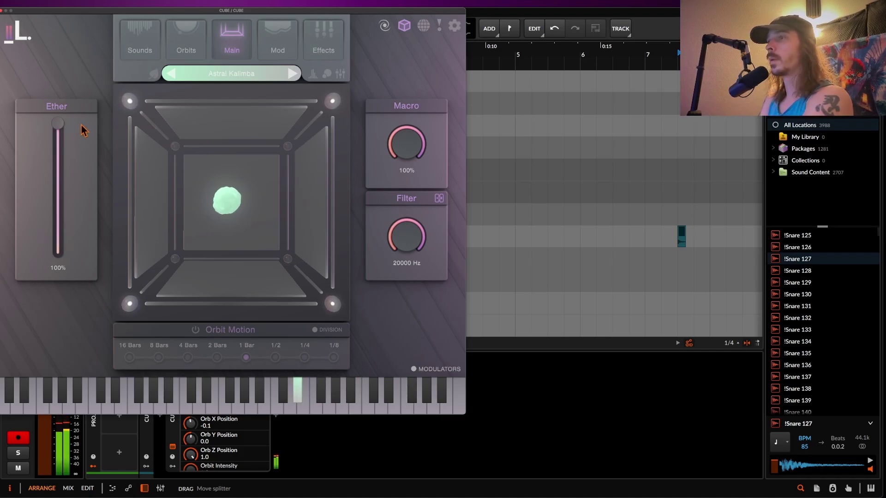
pyautogui.moveTo(398, 228); pyautogui.dragTo(399, 315)
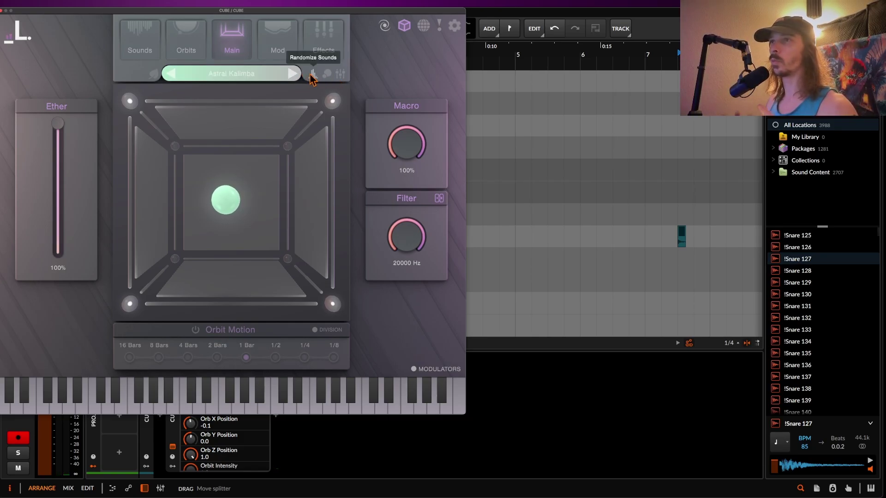
# - Open Corner B's sound editor and randomize its sound twice, landing on Wave Bounce
pyautogui.click(146, 52)
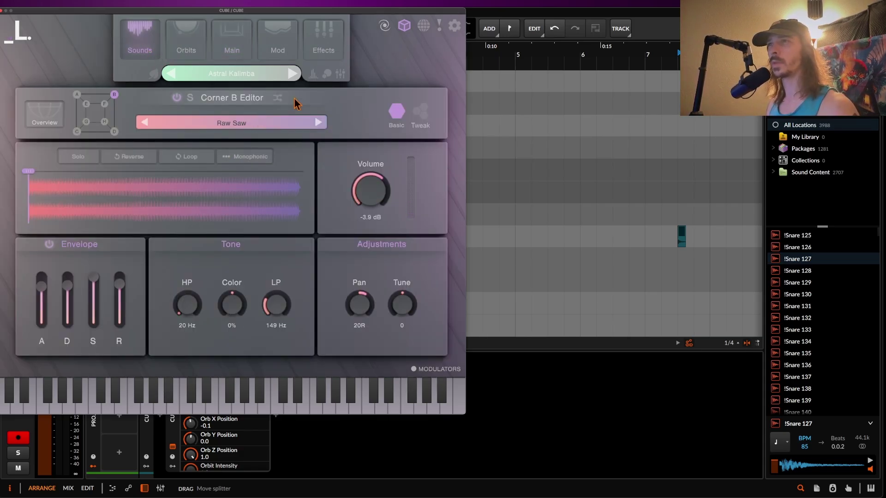
pyautogui.click(314, 75)
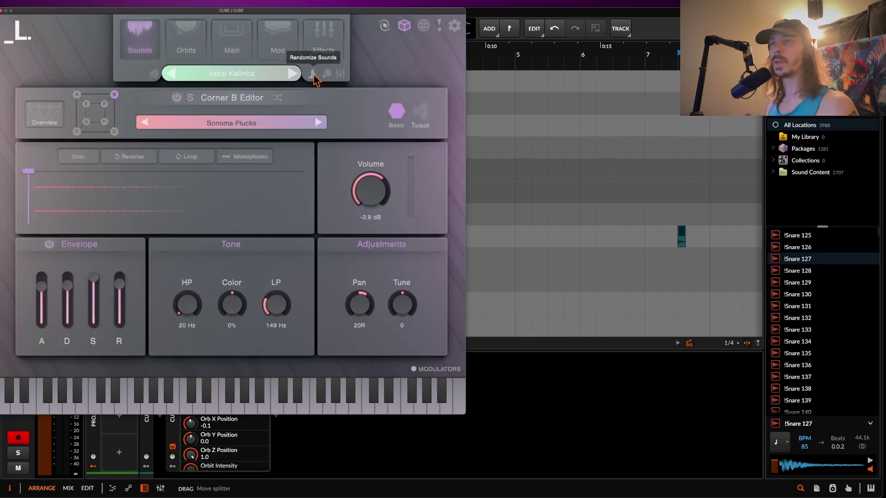
pyautogui.click(313, 76)
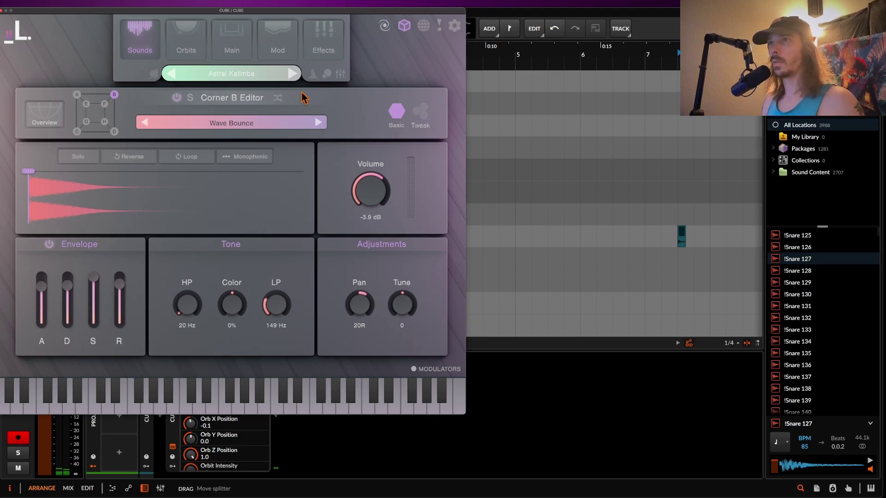
# - Advance three presets to Breath Control and view all eight corners in the Global Editor
pyautogui.click(292, 75)
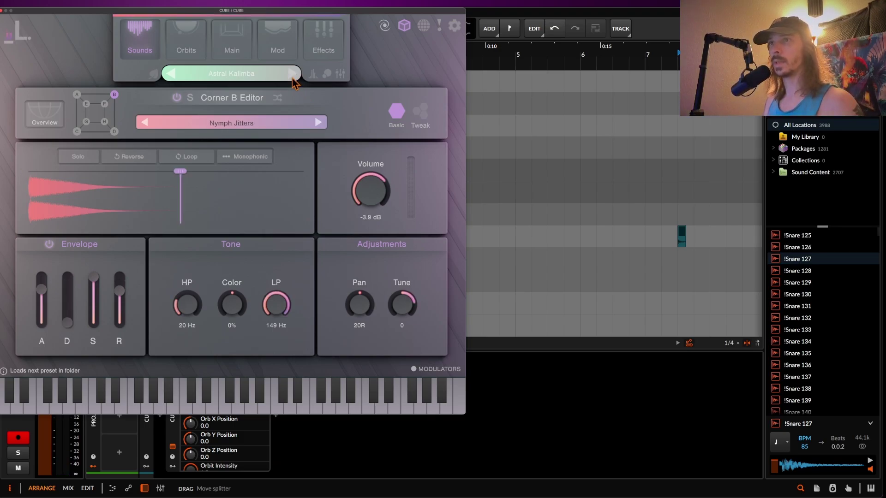
pyautogui.click(292, 75)
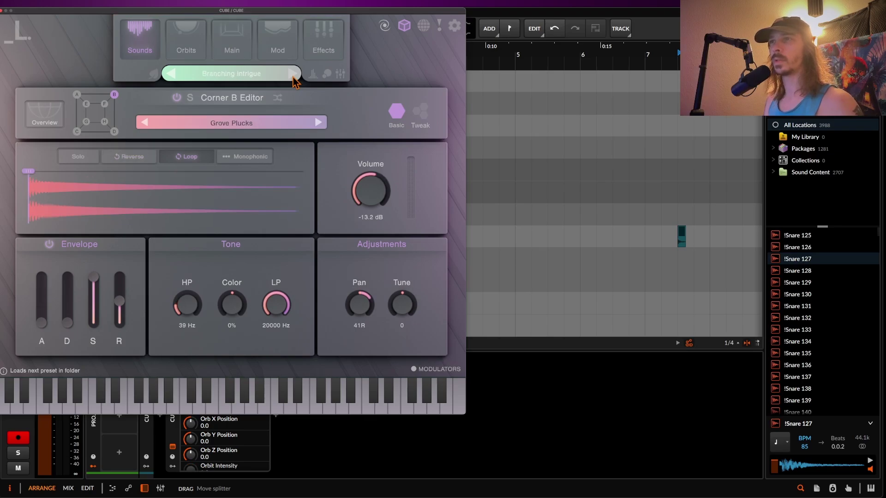
pyautogui.click(293, 75)
pyautogui.click(45, 114)
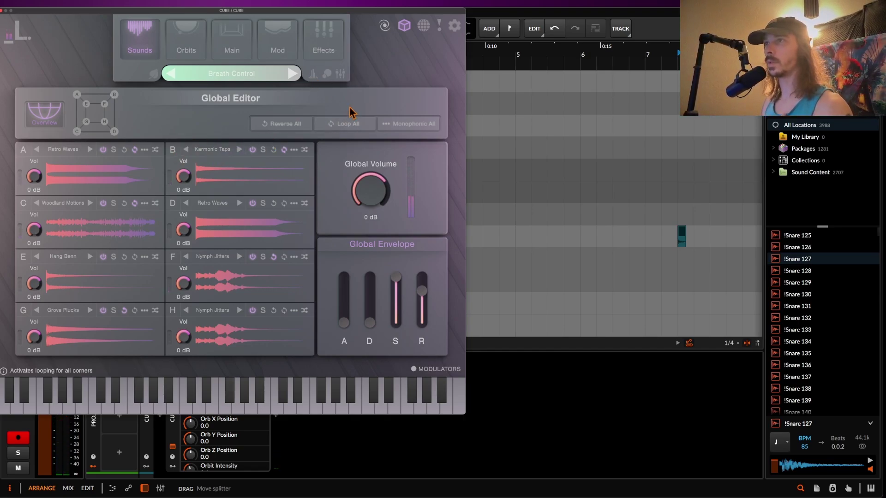
# - Reroll all eight corner sounds twice, landing on Segundo Piano, Daffodil Taps, Apollo's Arrow and others
pyautogui.click(304, 85)
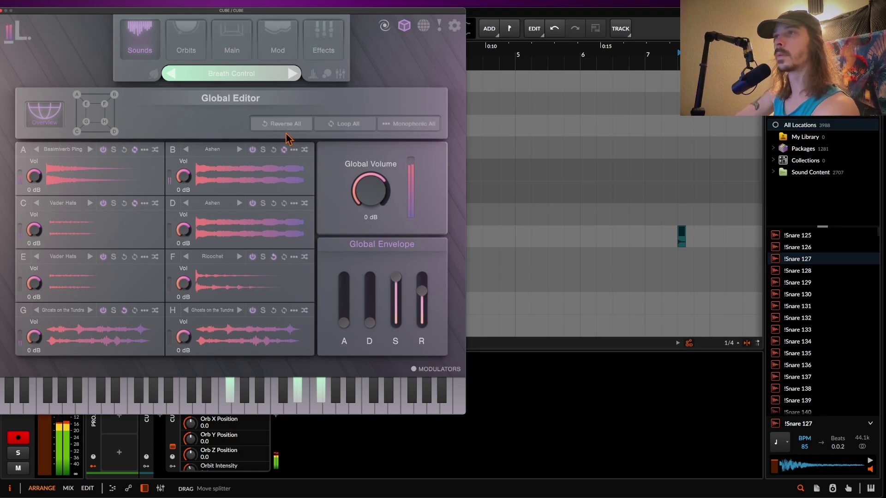
pyautogui.click(311, 77)
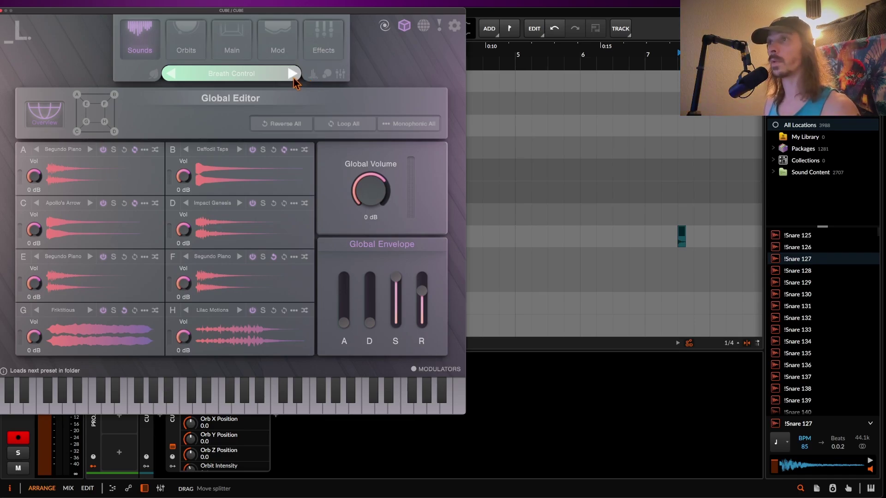
# - Load the Gleam preset from the preset browser
pyautogui.click(273, 77)
pyautogui.scroll(-3, 251, 233)
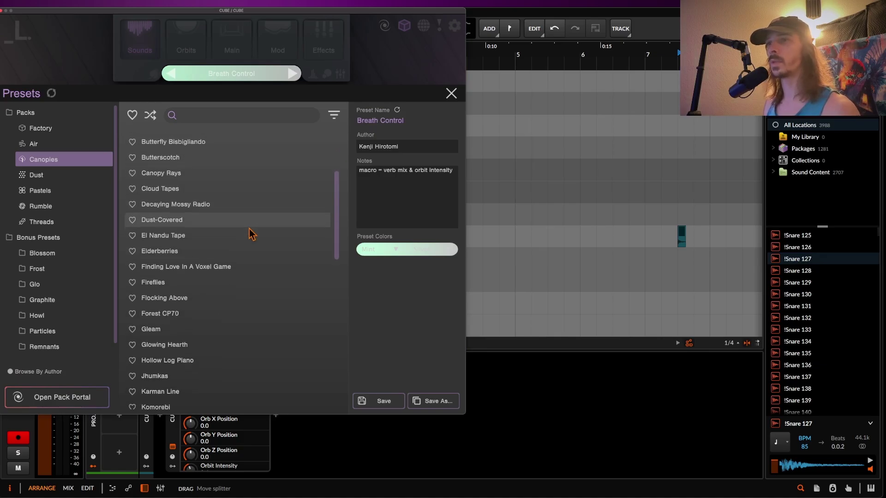
pyautogui.click(183, 328)
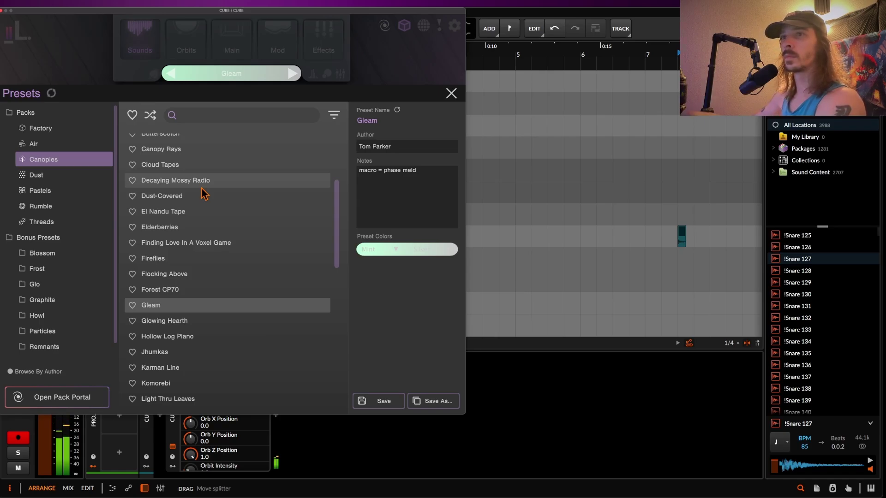
# - Switch to the Light Thru Leaves preset and show its orbit view
pyautogui.scroll(-3, 203, 352)
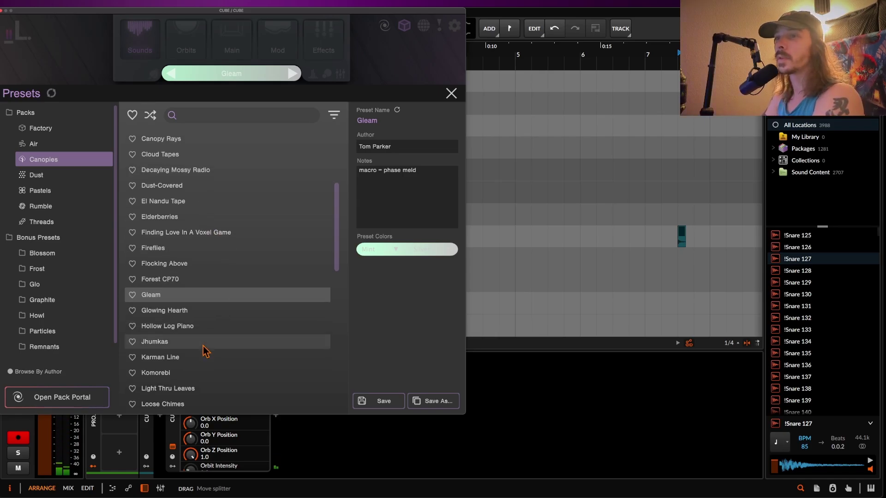
pyautogui.click(185, 362)
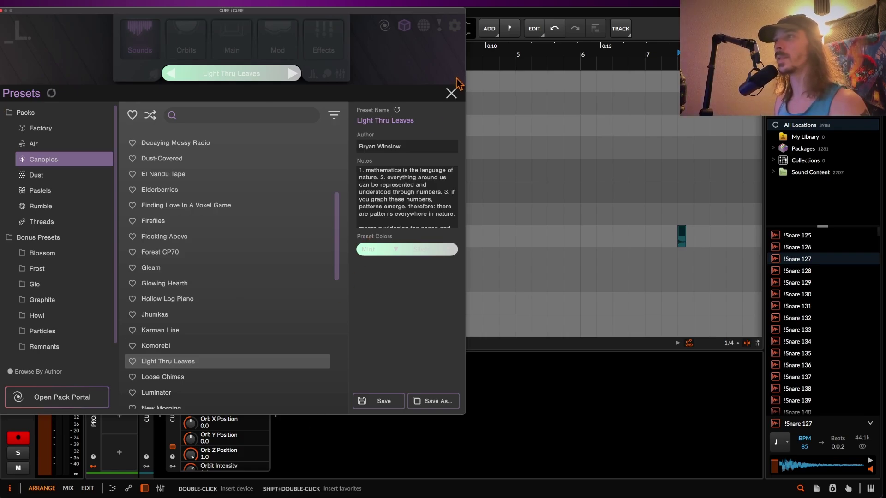
pyautogui.click(452, 94)
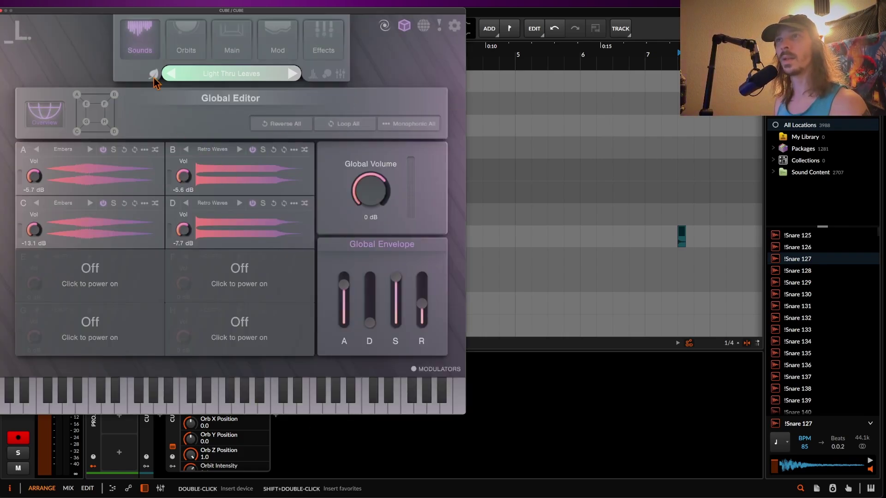
pyautogui.click(186, 39)
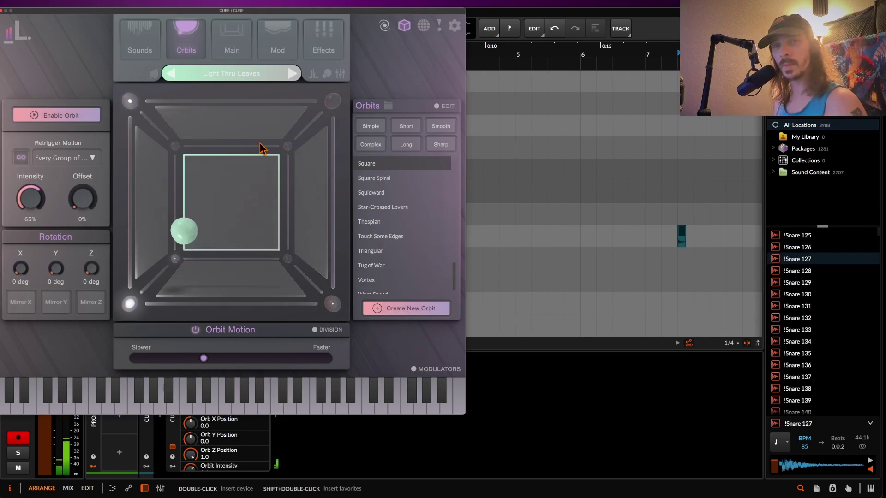
# - Load the Tape Sequence preset and view its main page controls
pyautogui.click(292, 74)
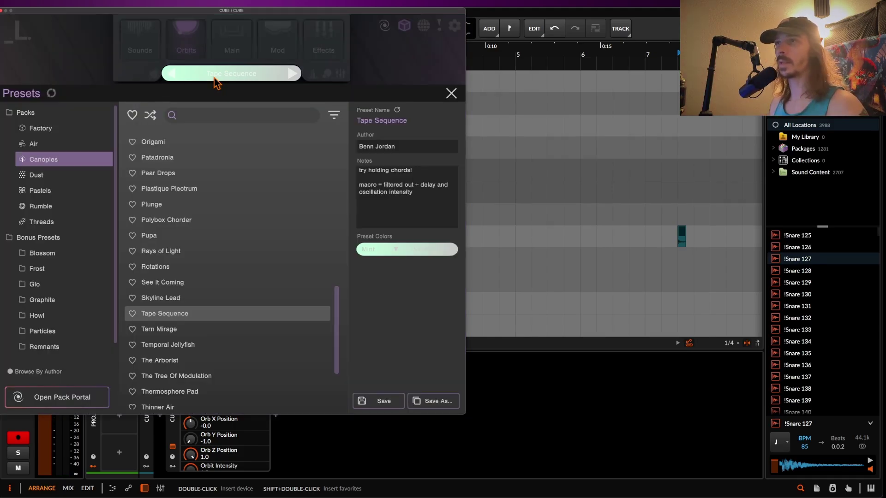
pyautogui.click(216, 83)
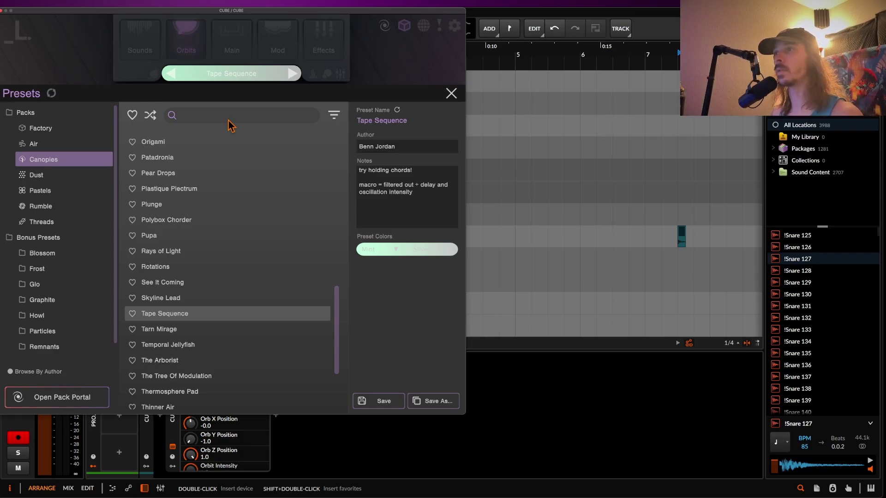
pyautogui.click(451, 93)
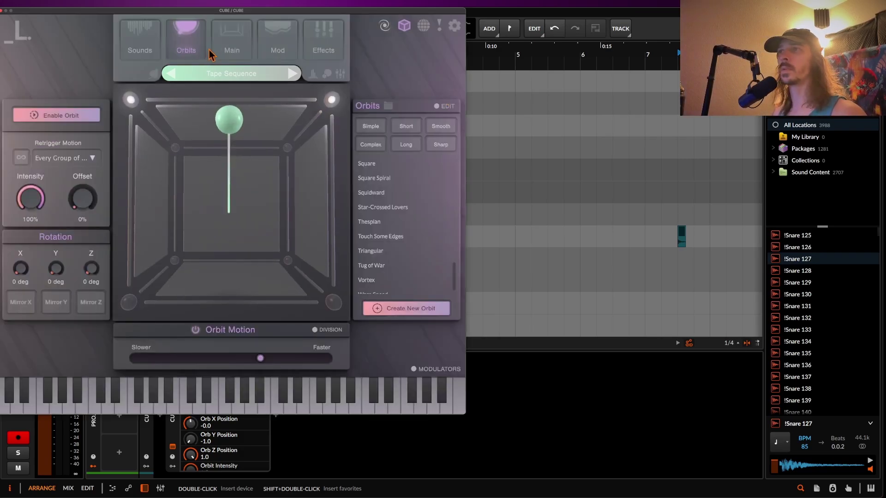
pyautogui.click(232, 39)
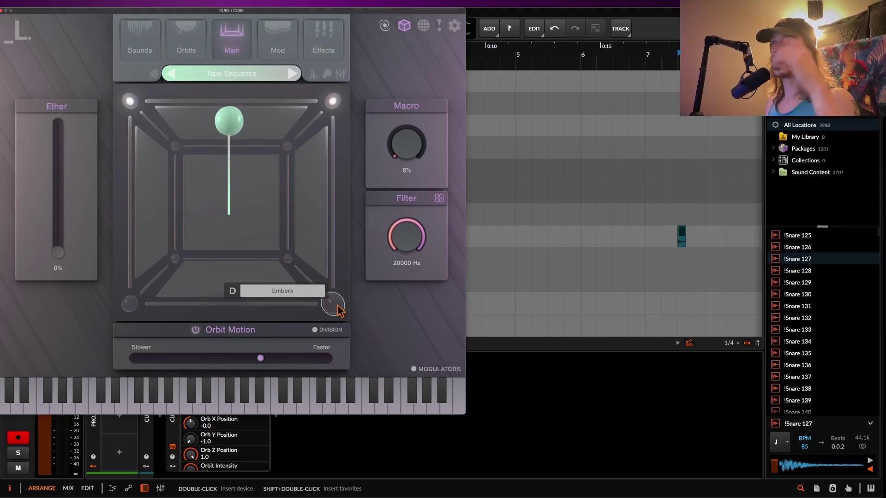
# - Load the -INIT- preset from the Factory pack and close the preset browser
pyautogui.click(213, 76)
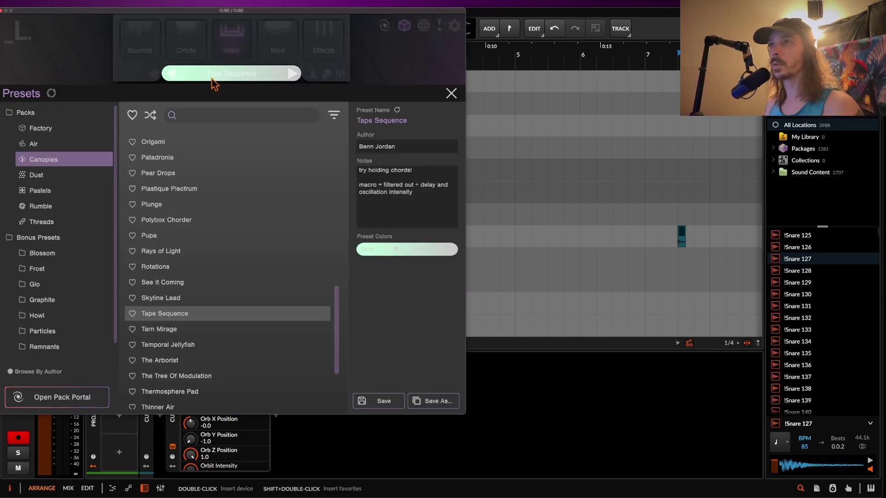
pyautogui.scroll(4, 231, 185)
pyautogui.scroll(5, 203, 153)
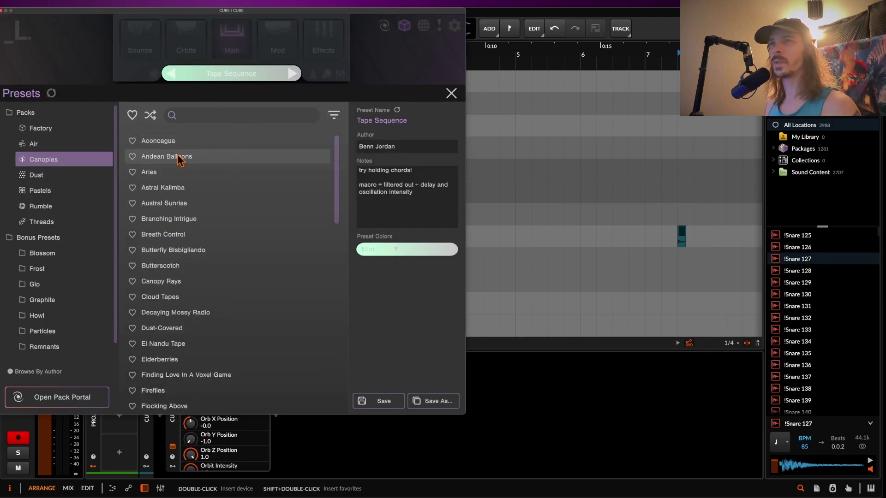
pyautogui.click(46, 129)
pyautogui.click(167, 141)
pyautogui.click(451, 94)
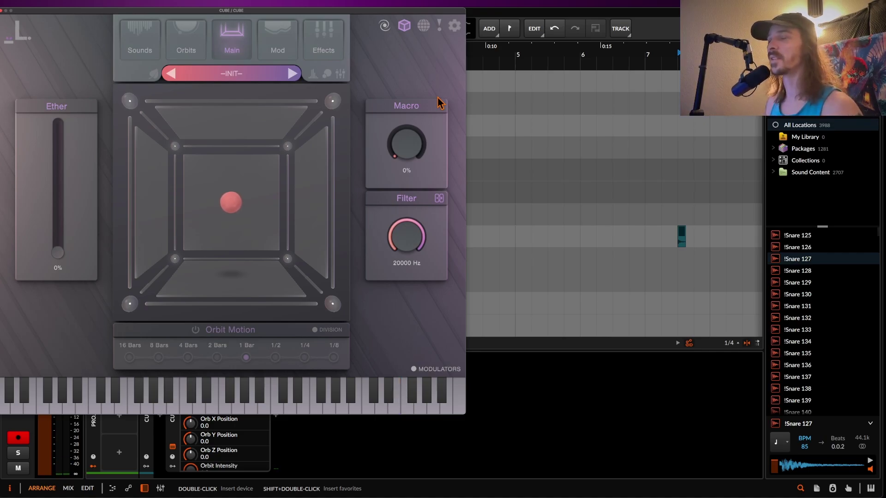
# - Randomize the INIT patch's sounds and raise the Limiter Post-Gain from 0 dB to 17 dB
pyautogui.click(313, 75)
pyautogui.click(324, 58)
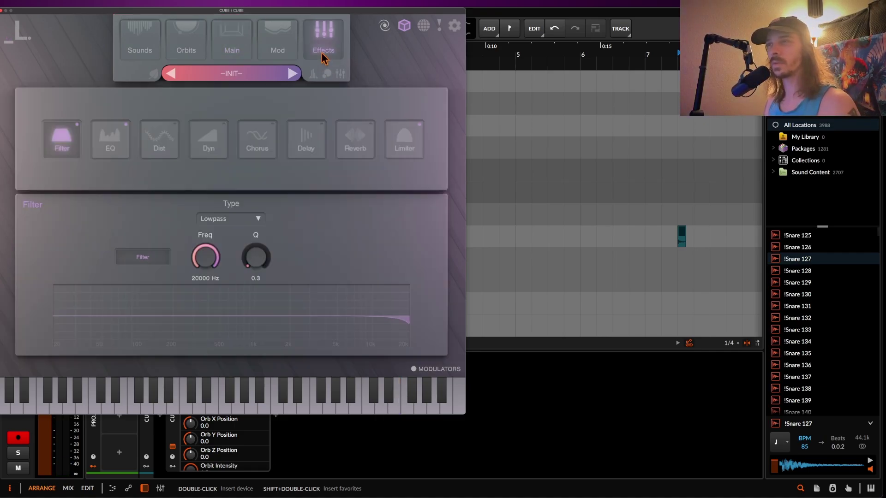
pyautogui.click(396, 138)
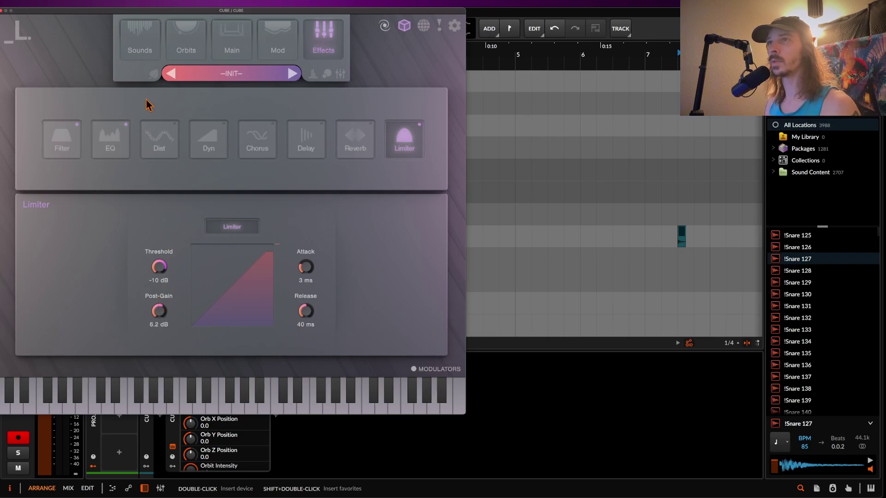
pyautogui.click(172, 51)
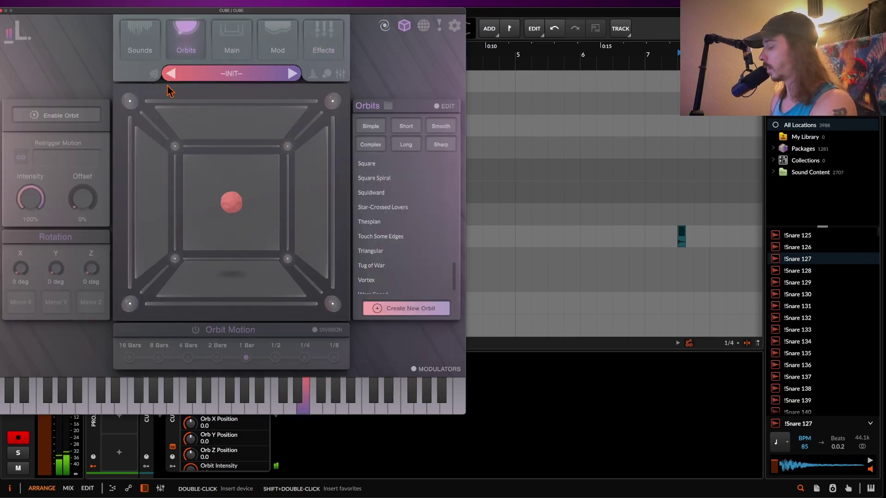
pyautogui.click(321, 43)
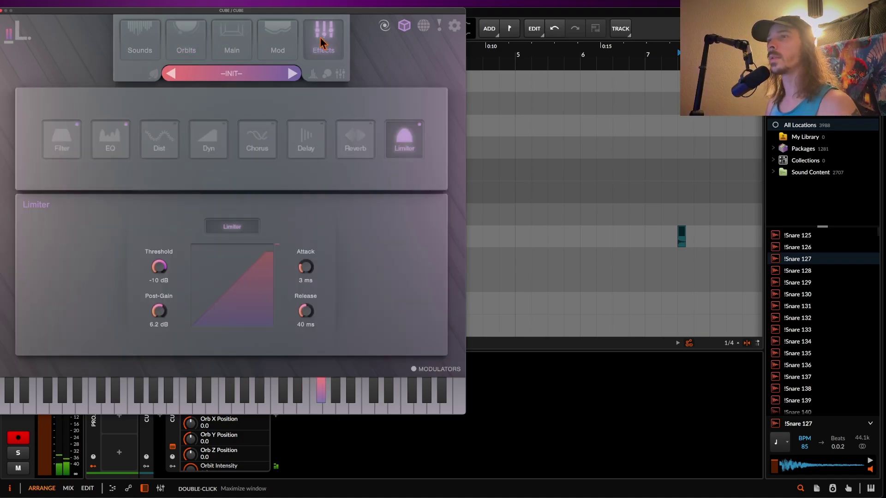
pyautogui.moveTo(157, 312); pyautogui.dragTo(157, 296)
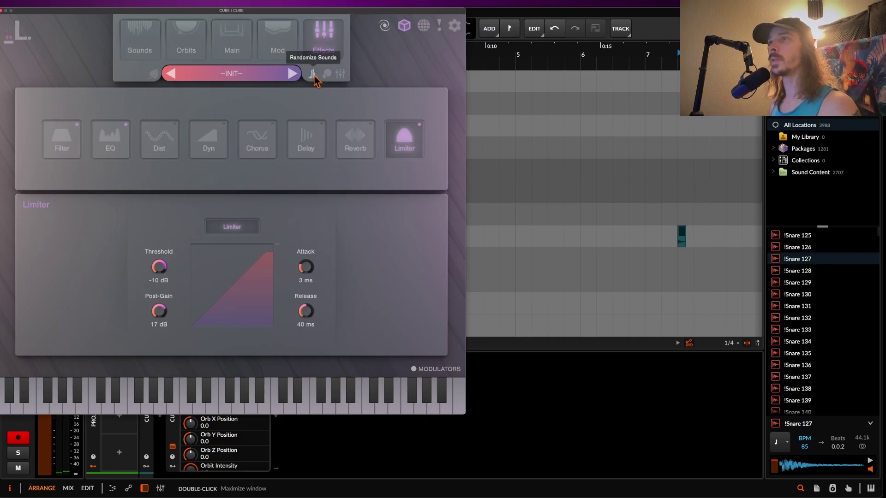
# - Randomize the orbit path, then show the Reverb settings (Simple Mix 49%, Size 65%)
pyautogui.click(328, 75)
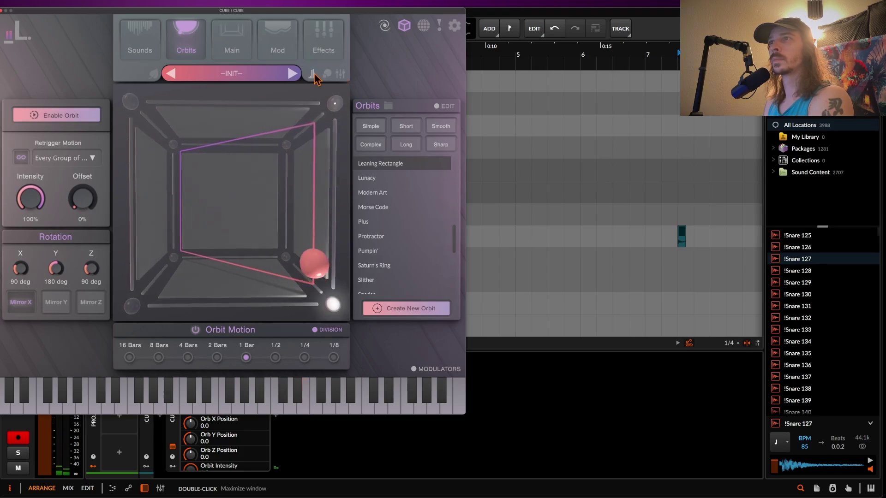
pyautogui.click(311, 56)
pyautogui.click(353, 141)
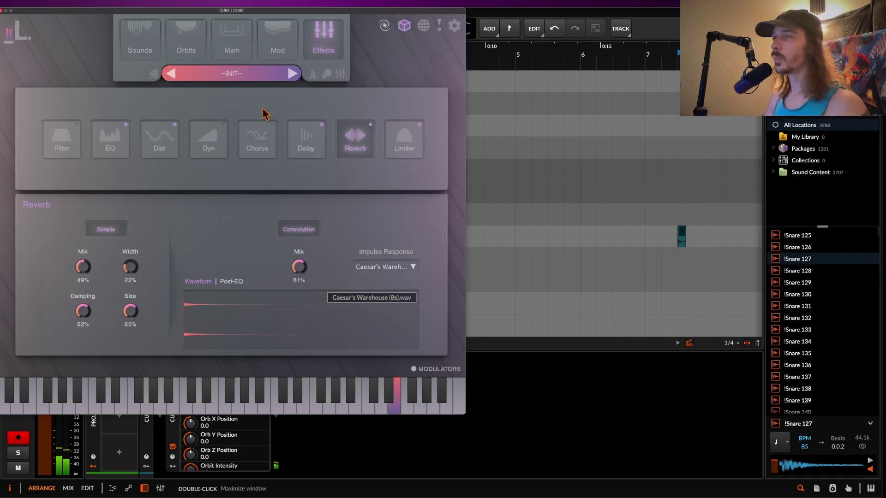
# - Reroll the patch's sounds and go back to the main page's orbit cube
pyautogui.click(312, 77)
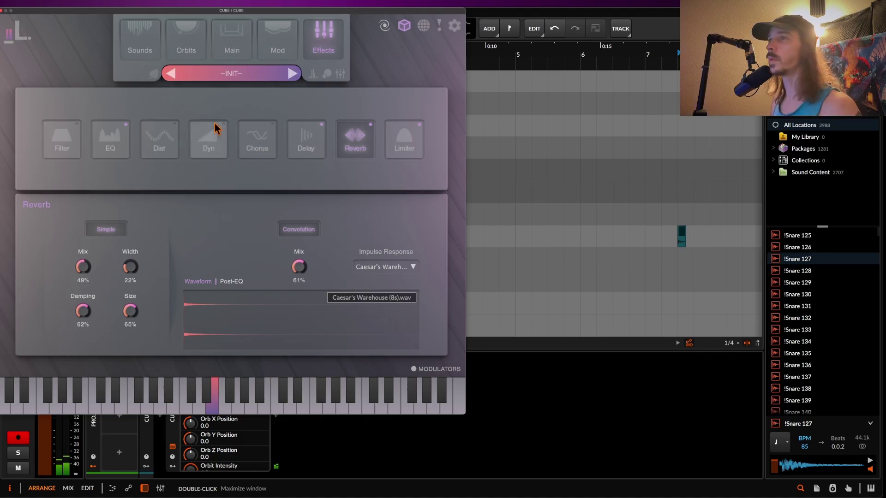
pyautogui.click(232, 40)
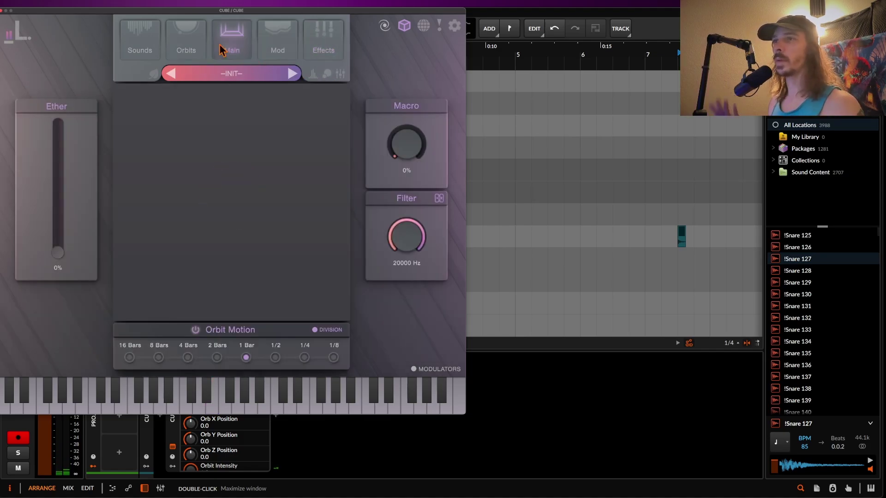
# - Generate a new random, arch-shaped orbit path at the 1 Bar division
pyautogui.click(327, 74)
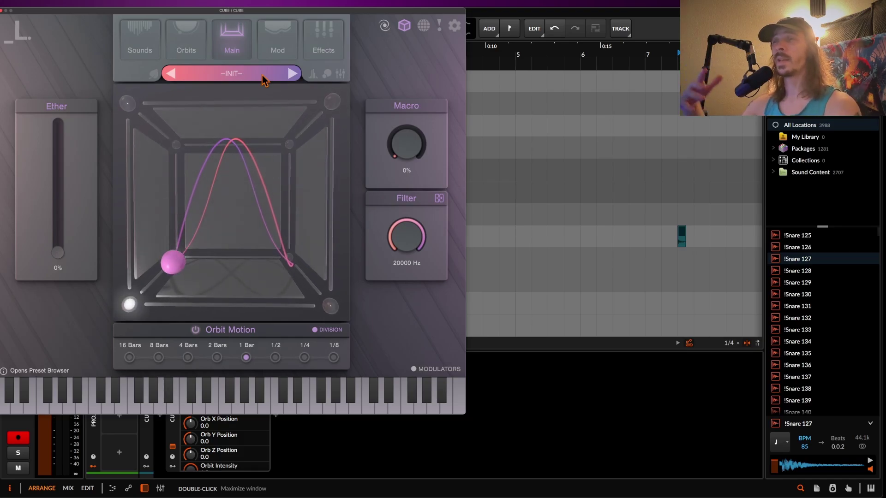
pyautogui.click(140, 39)
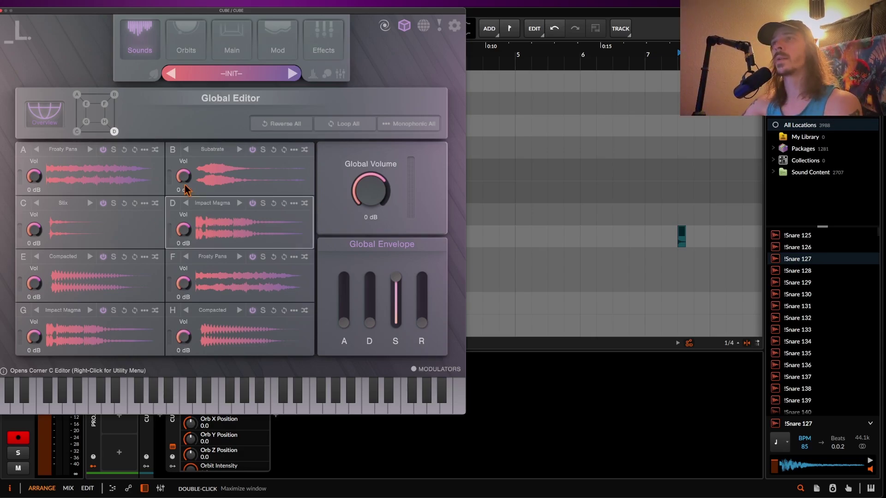
# - Open the Pack Portal listing the seven installed packs, CUBE through Air
pyautogui.click(385, 26)
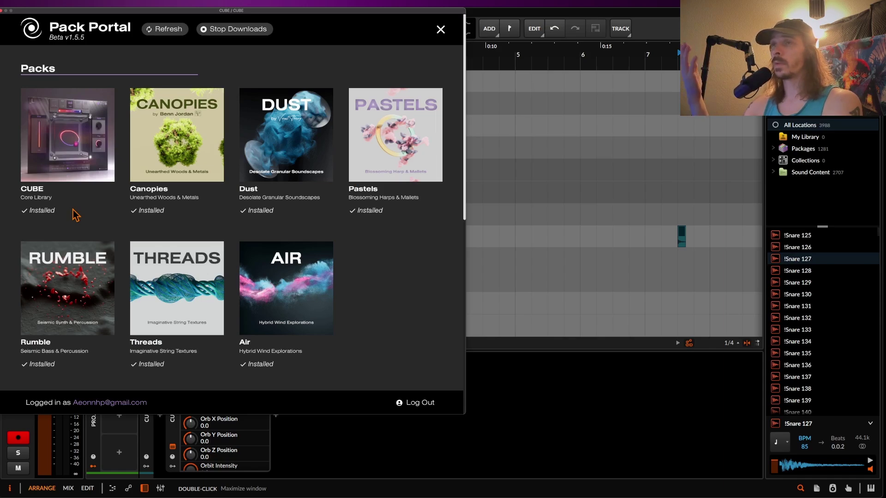